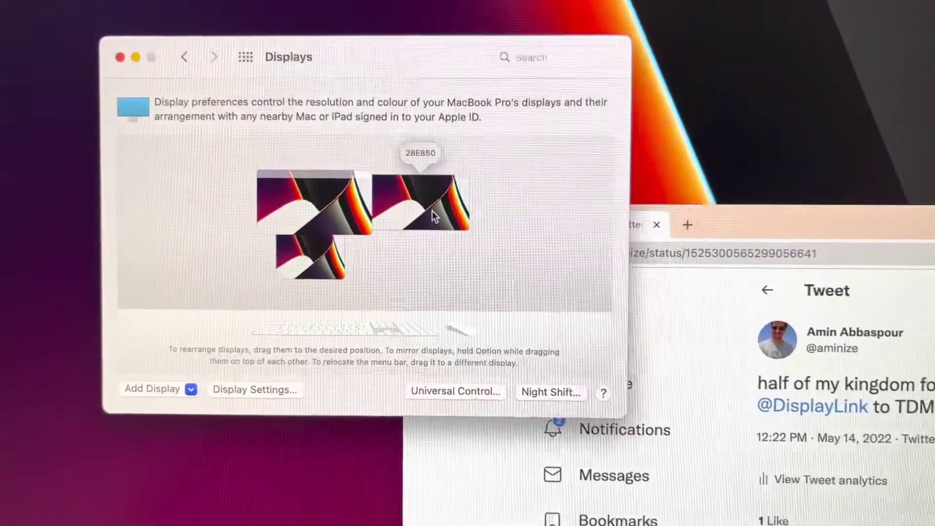
Press Cmd+F in the Displays pane showing the three-display arrangement with the 28E850.
key(super+f)
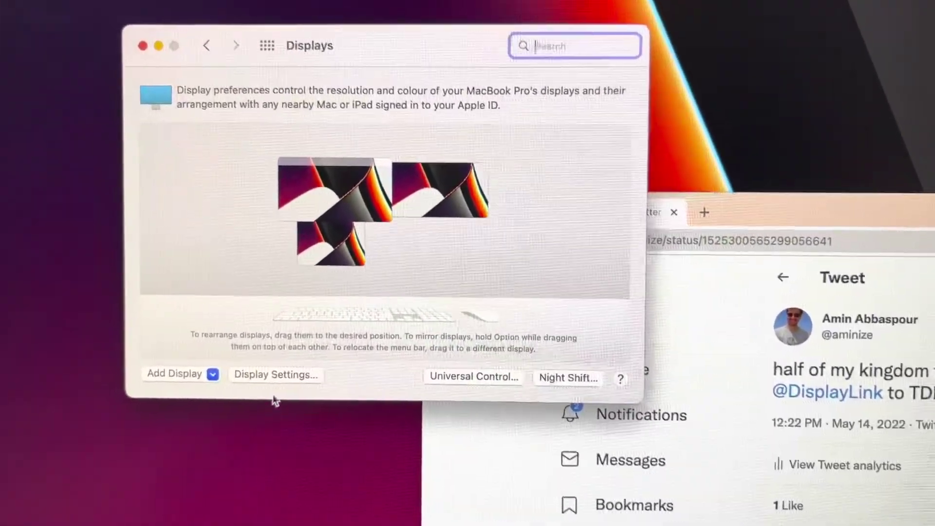
click(276, 375)
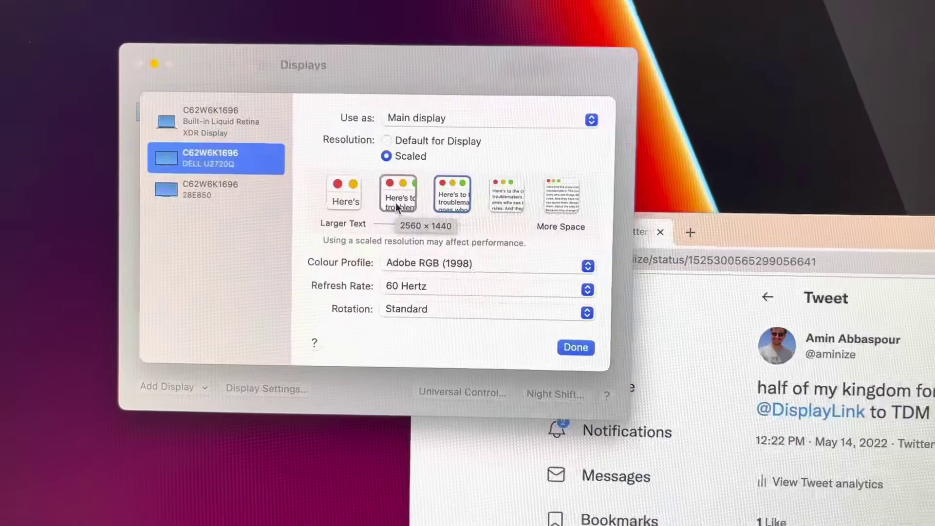
click(395, 202)
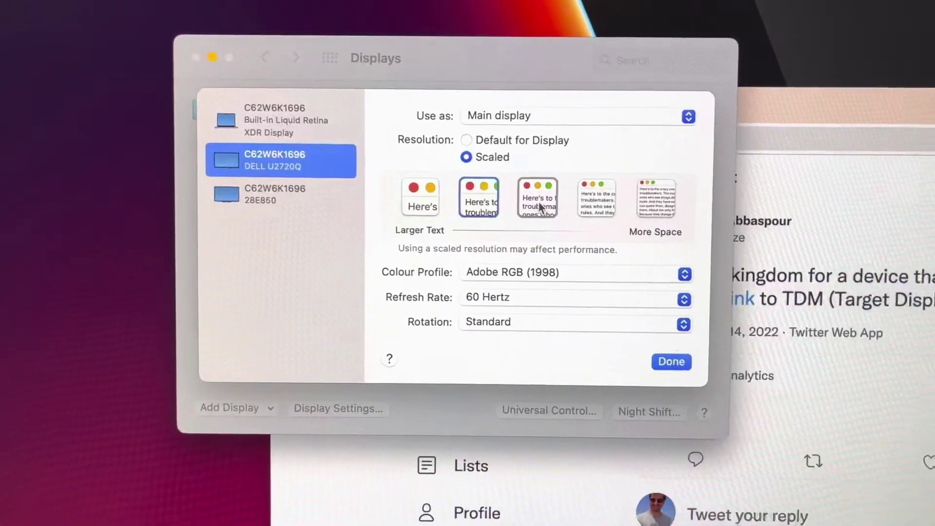
click(541, 207)
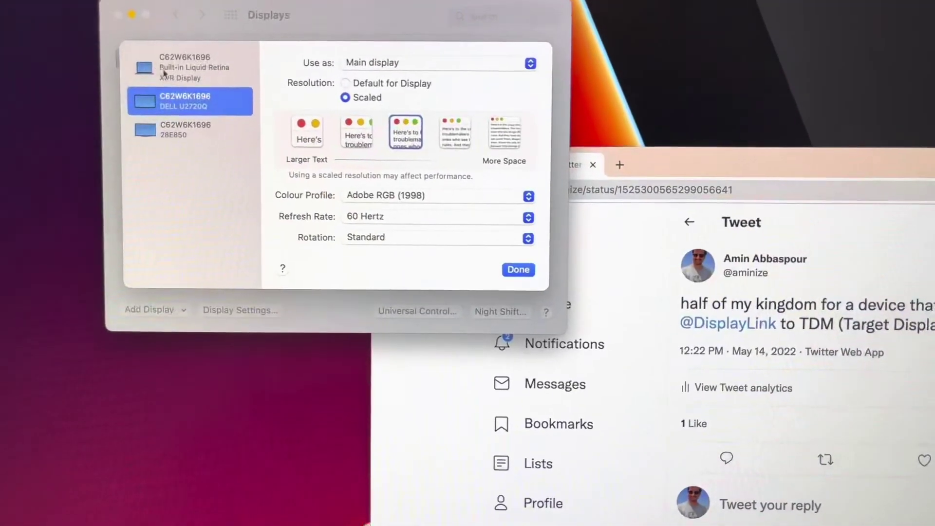
click(172, 126)
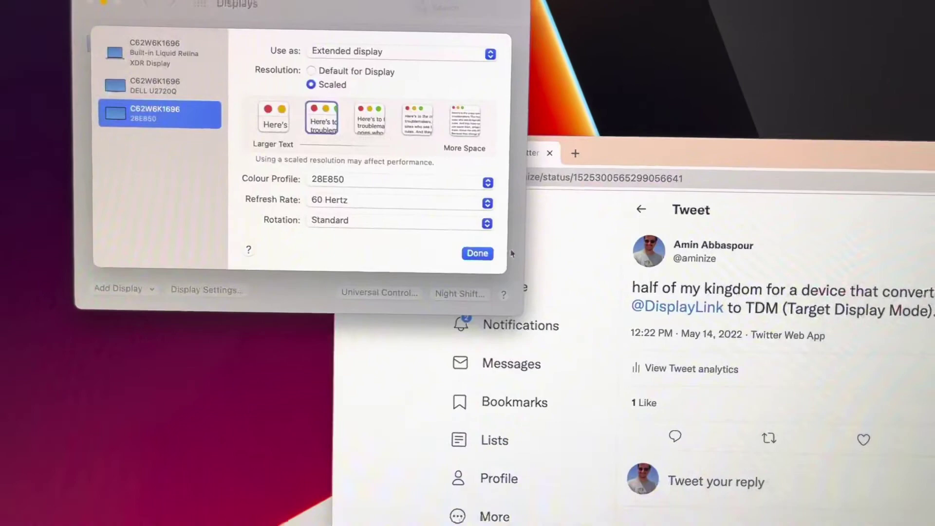
key(Return)
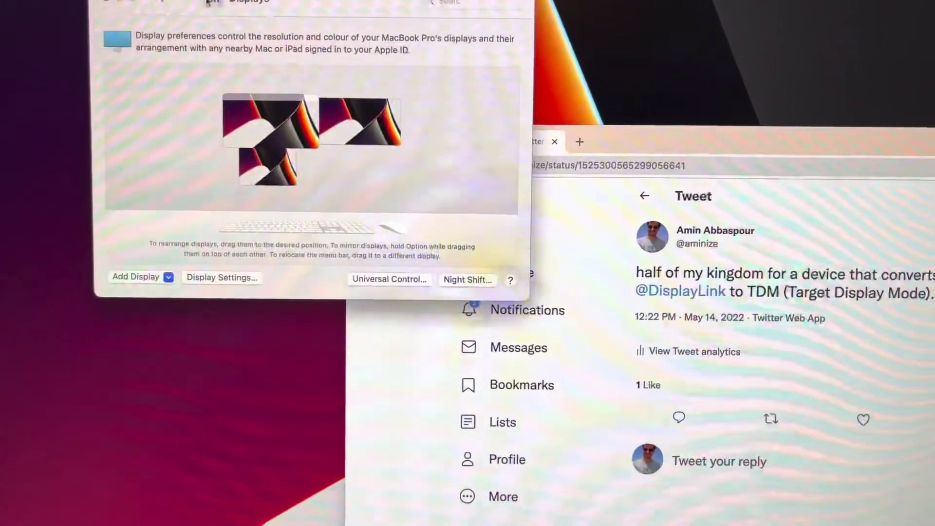
Go back to all preference panes and open Sharing.
click(136, 4)
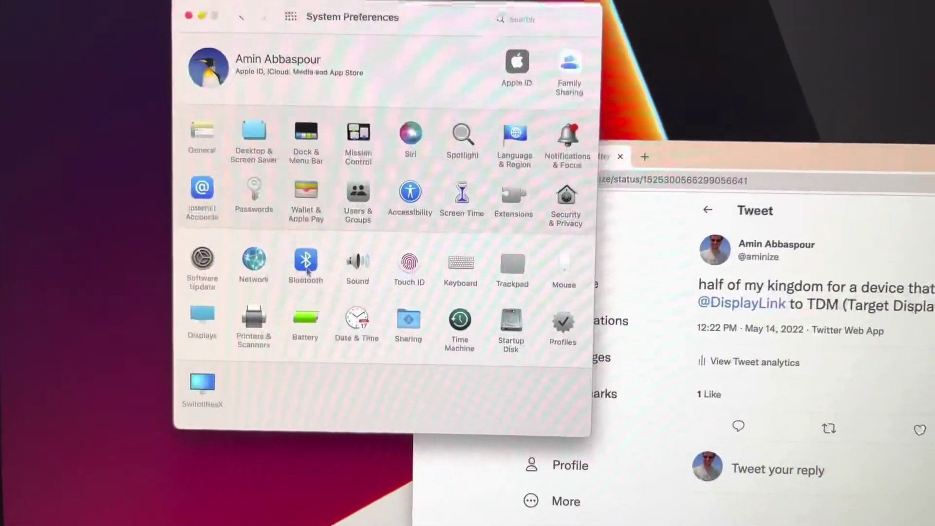
click(402, 332)
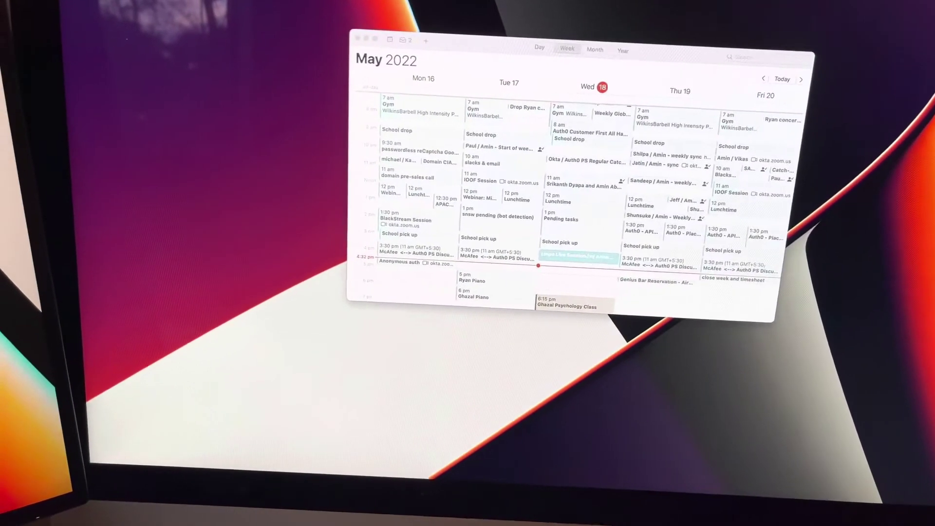
Minimize Calendar and show only Display 3 (2560 × 1440) in Screen Sharing.
key(super+m)
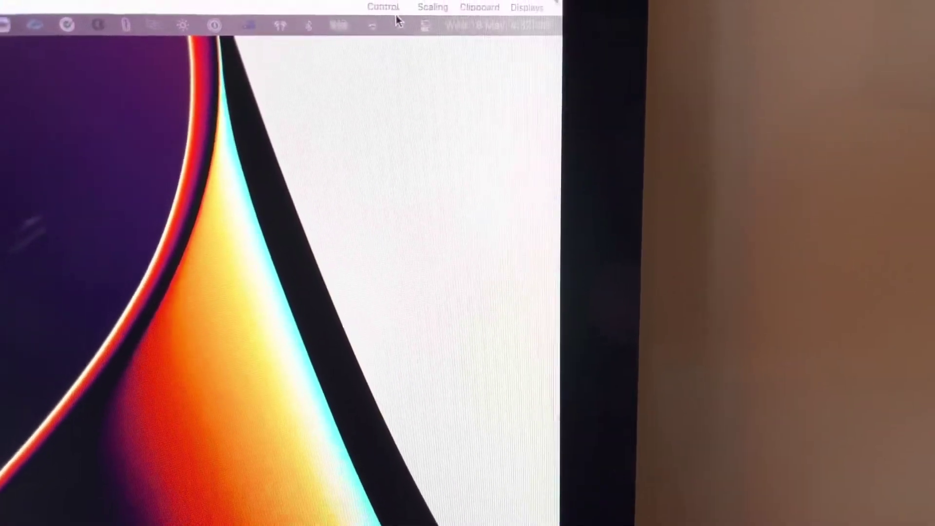
click(584, 62)
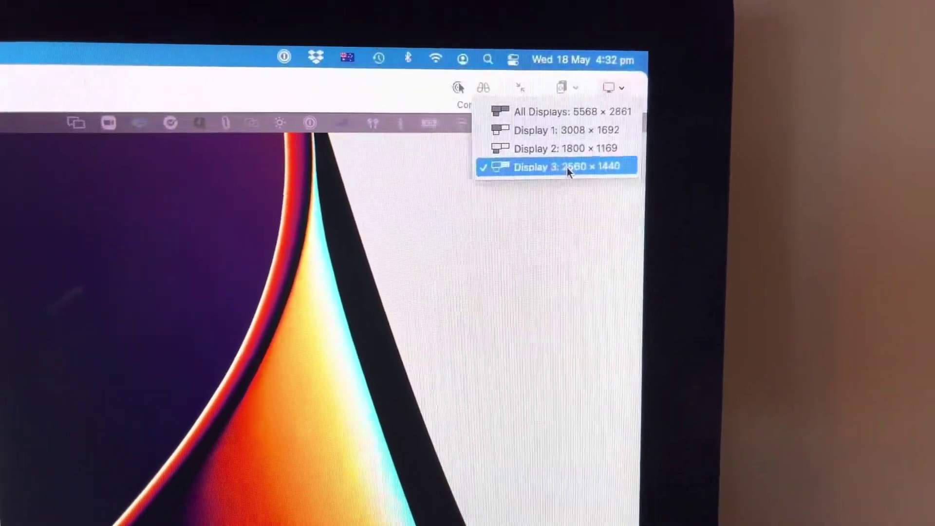
click(522, 220)
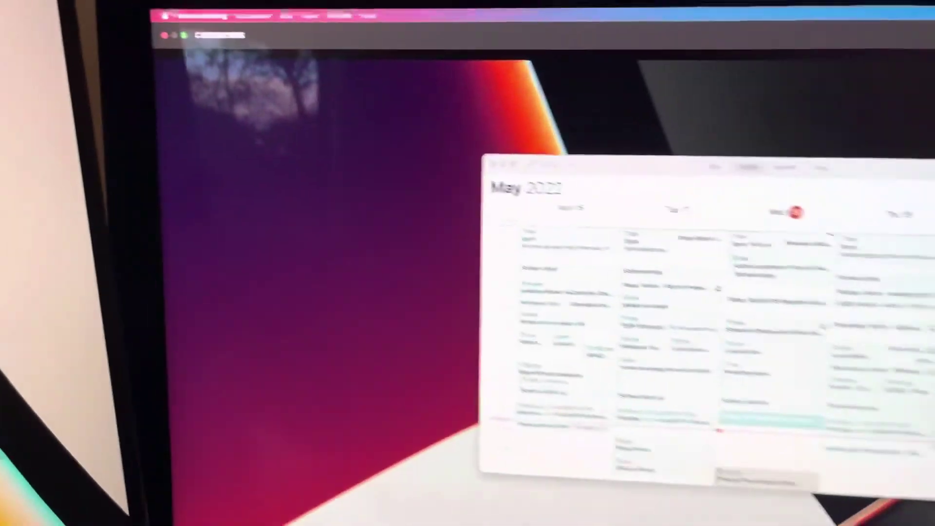
click(310, 15)
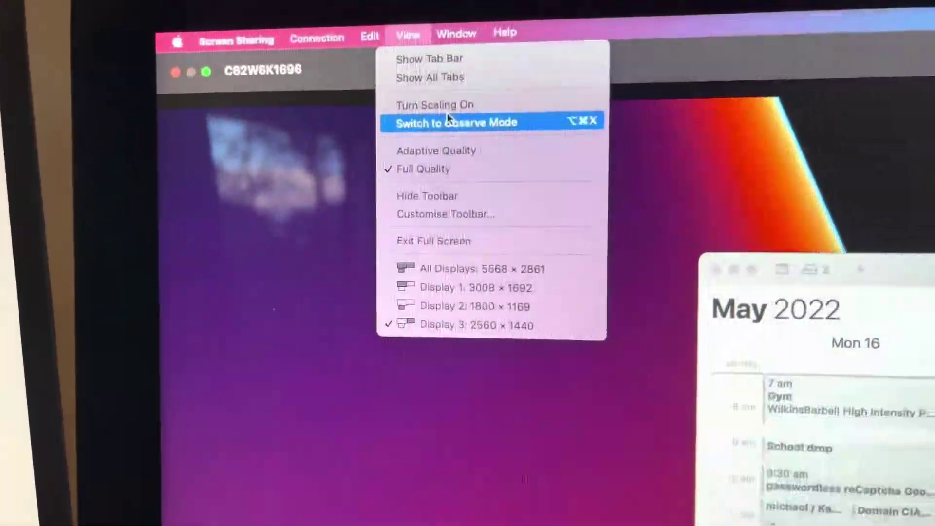
click(245, 145)
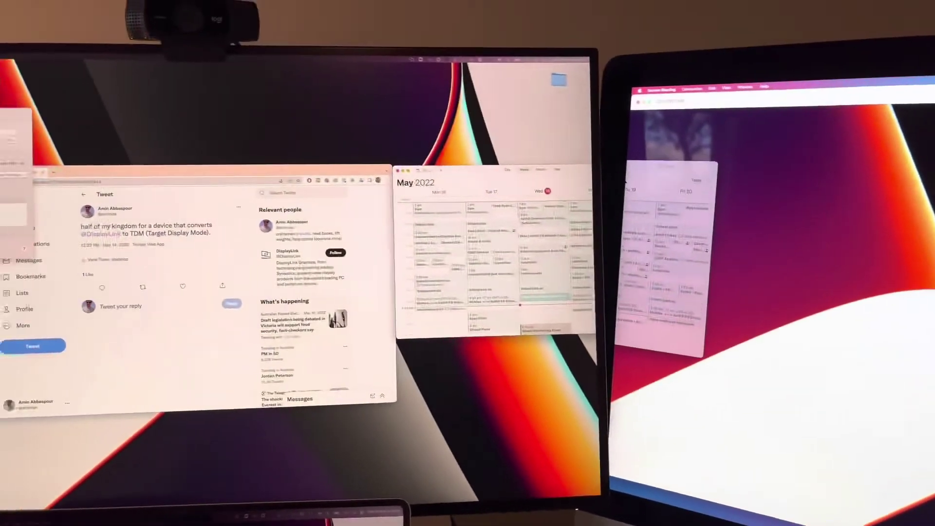
Drag the Calendar window from the Dell monitor onto the iMac's shared Display 3.
drag(526, 168, 708, 117)
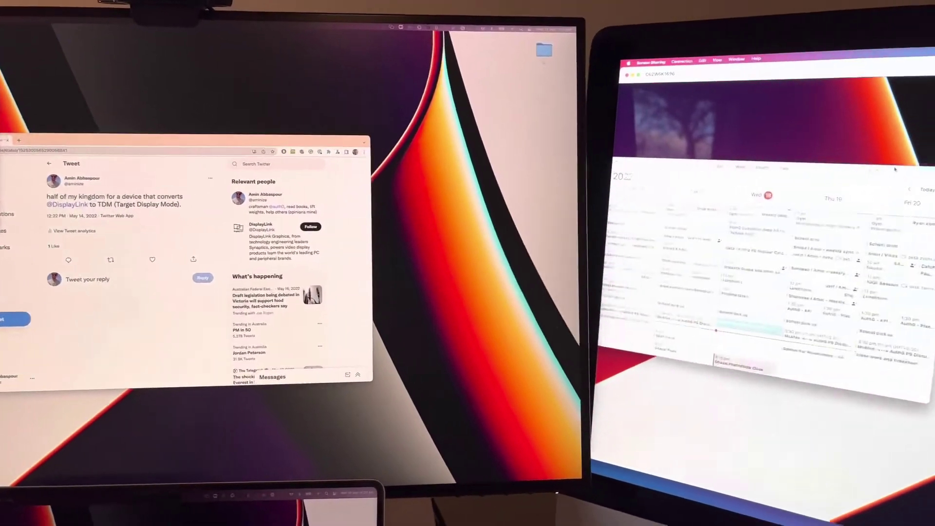